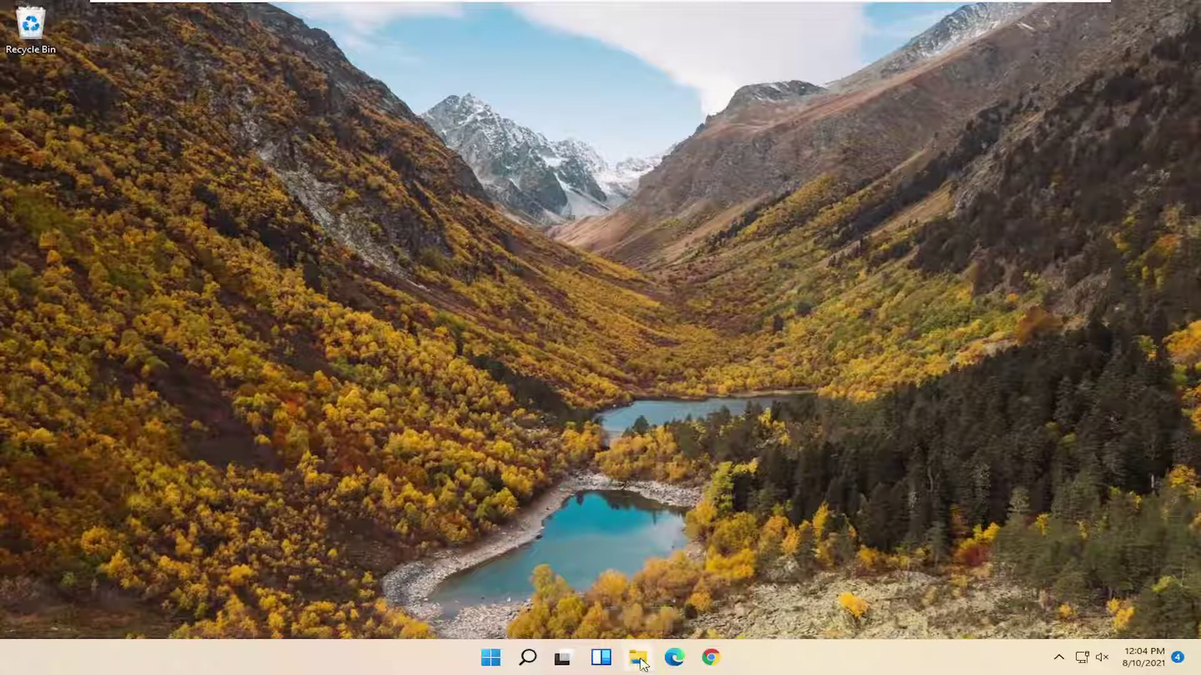
# - In File Explorer, go to This PC > Local Disk (C:) > Users > Computer User
pyautogui.click(639, 660)
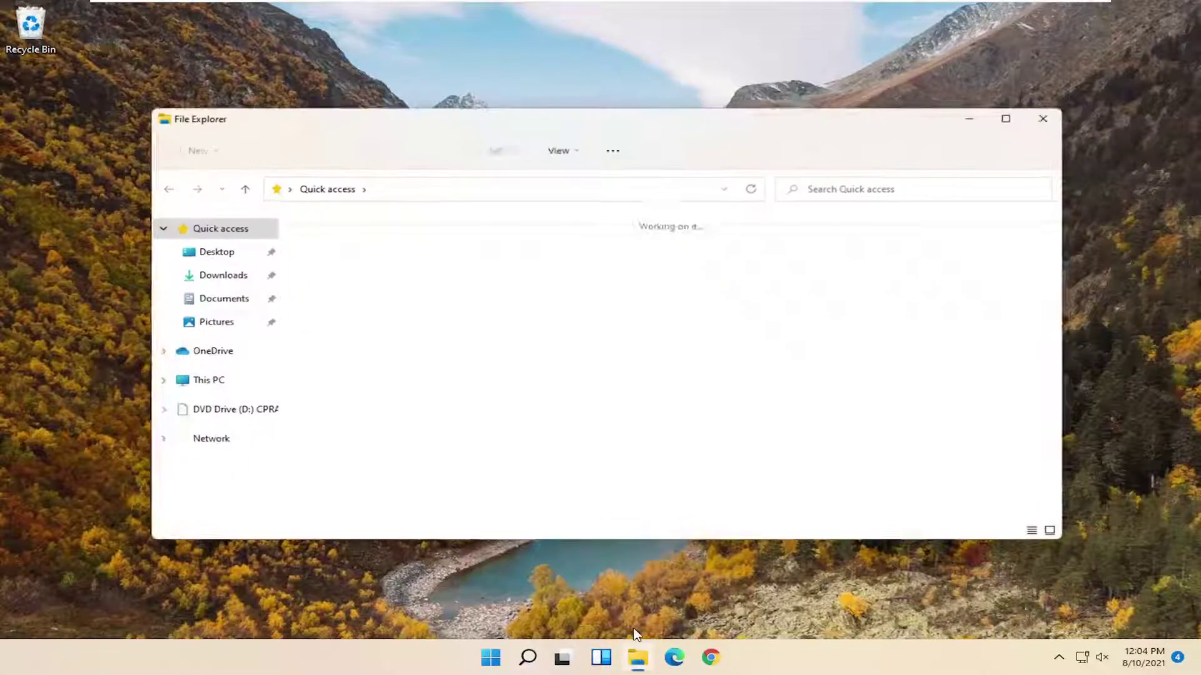
pyautogui.click(198, 384)
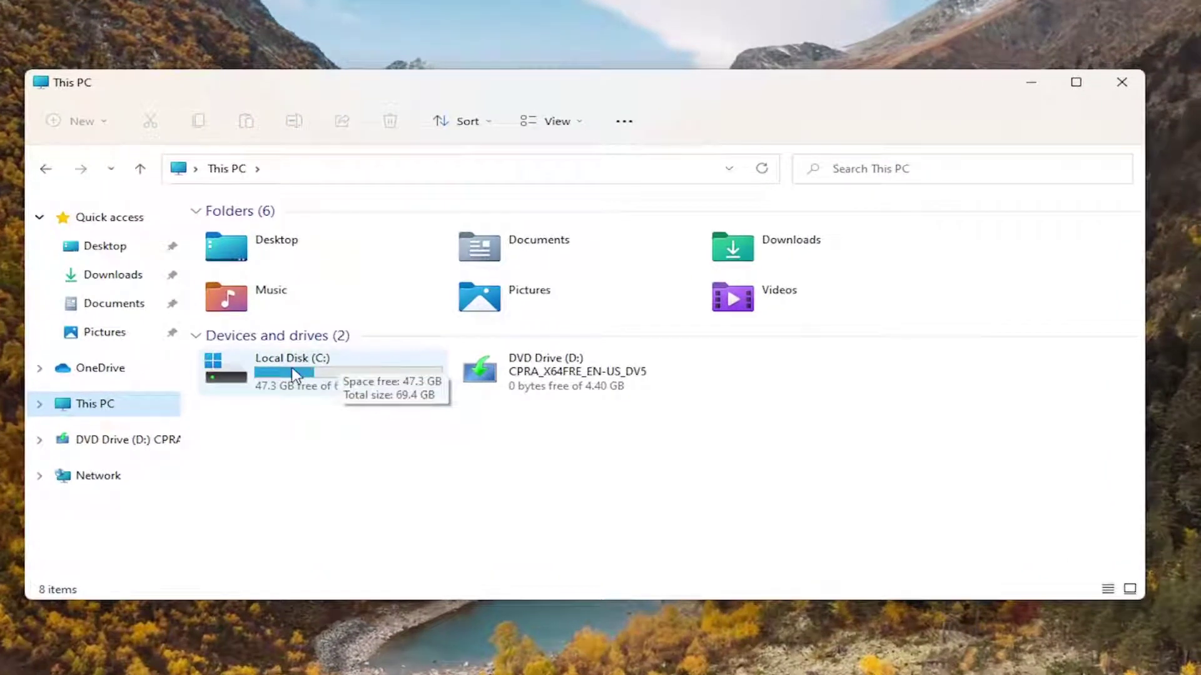
pyautogui.doubleClick(299, 375)
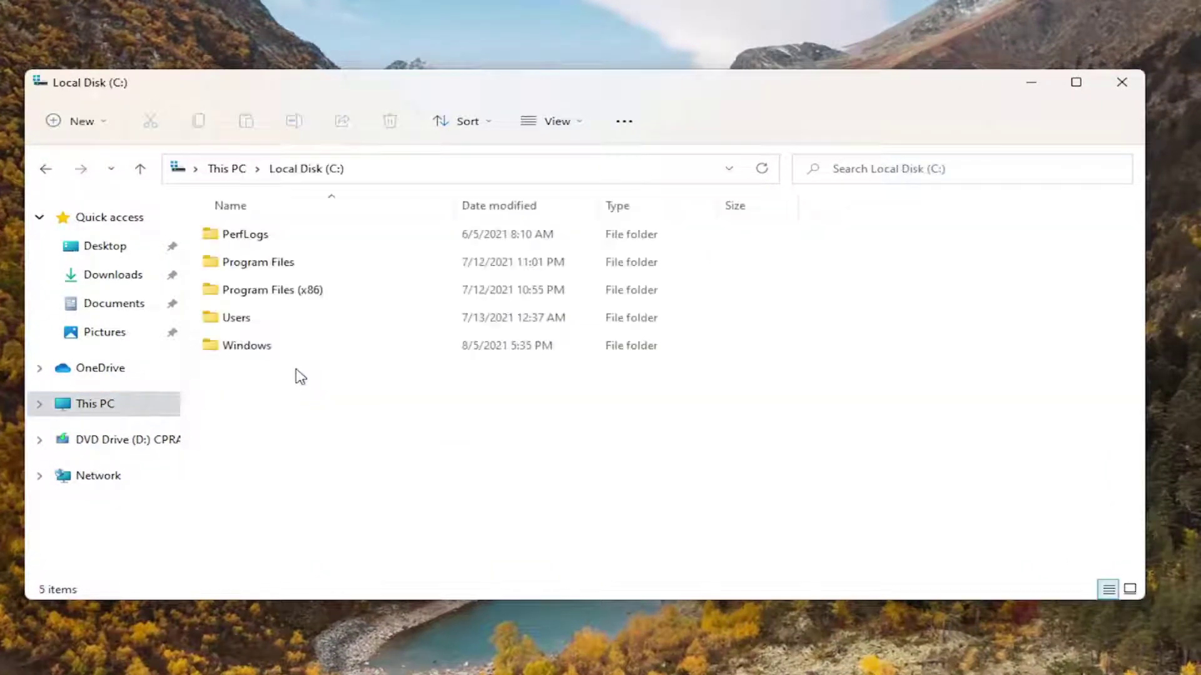
pyautogui.doubleClick(249, 324)
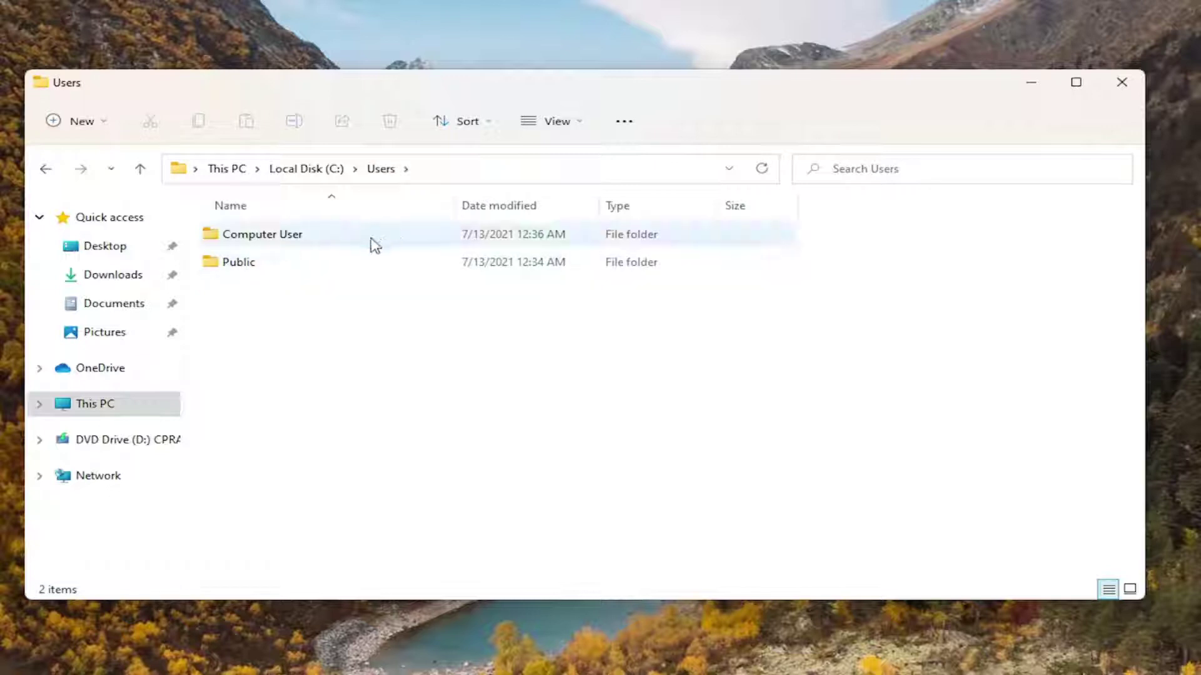
pyautogui.doubleClick(343, 241)
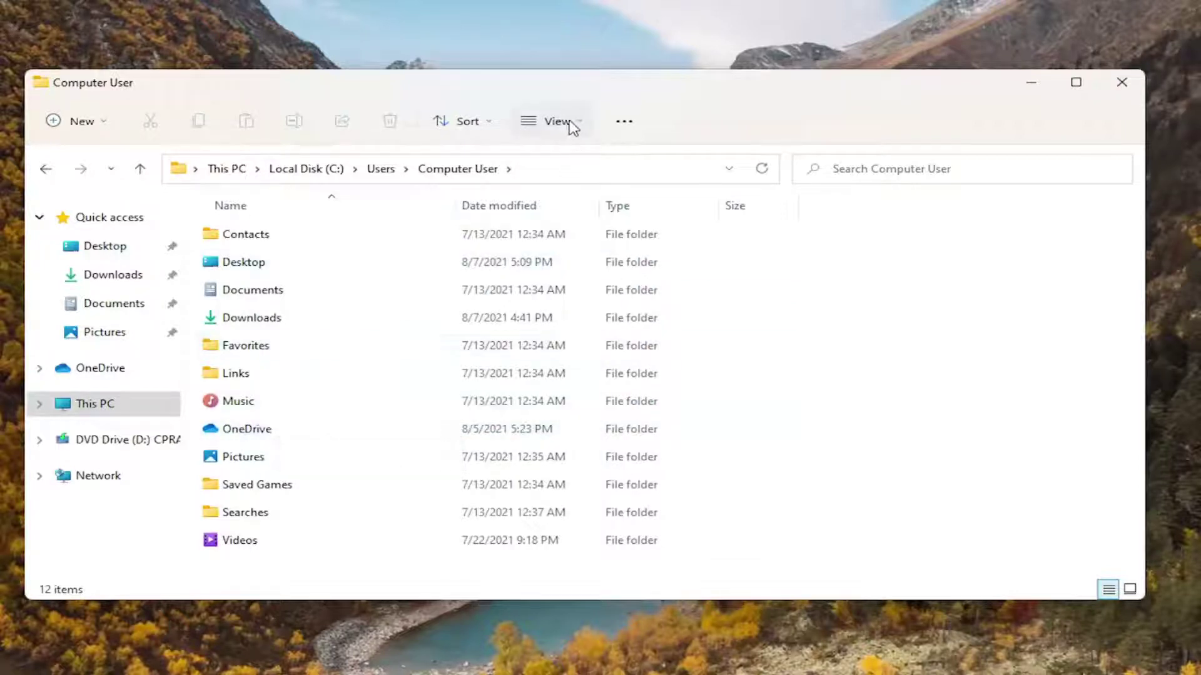
# - Show hidden items, open AppData > Local, and select the IconCache file
pyautogui.click(567, 126)
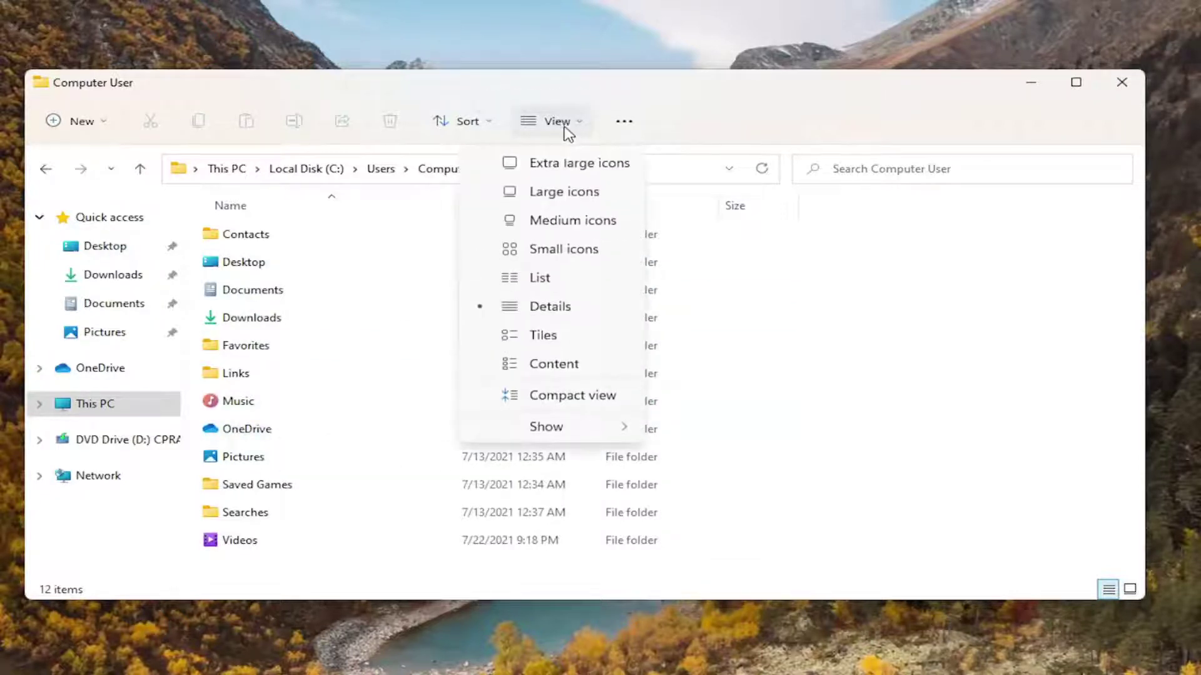
pyautogui.moveTo(546, 427)
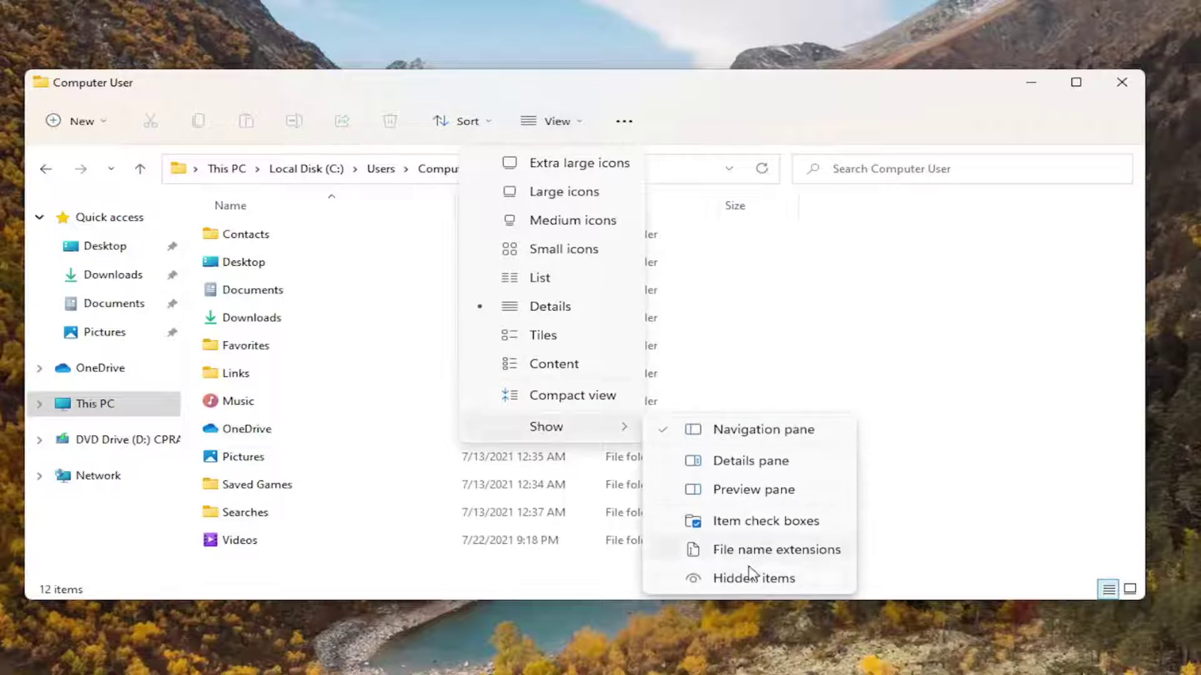
pyautogui.click(725, 580)
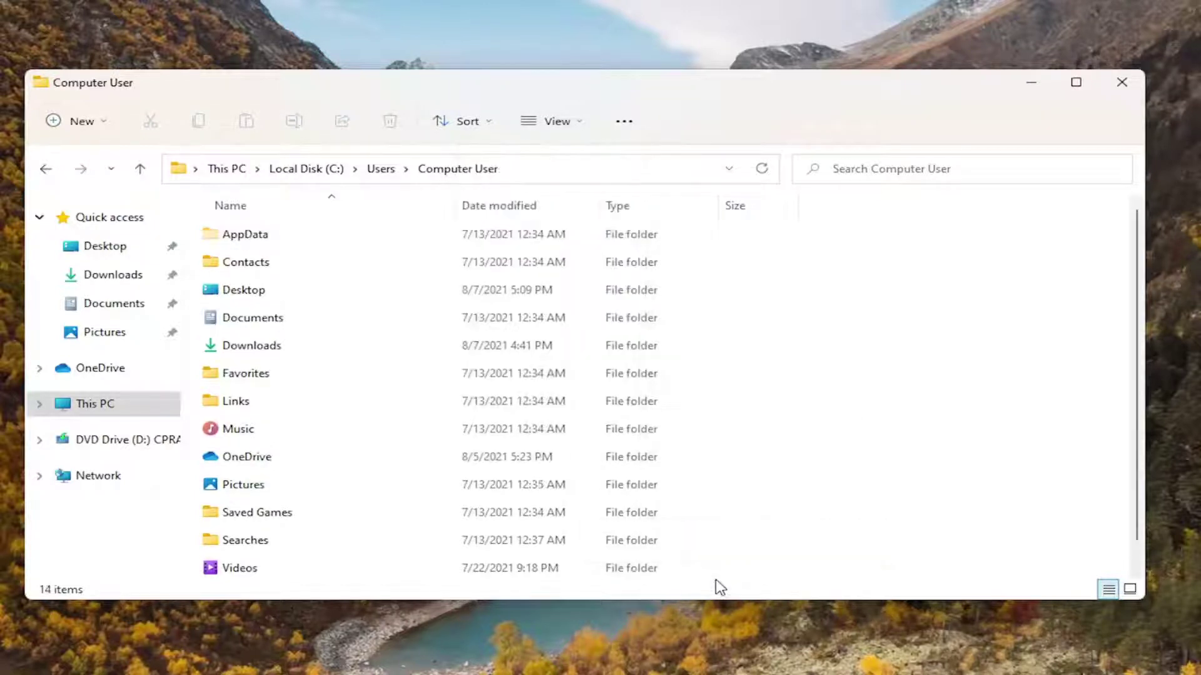
pyautogui.click(253, 240)
pyautogui.doubleClick(252, 240)
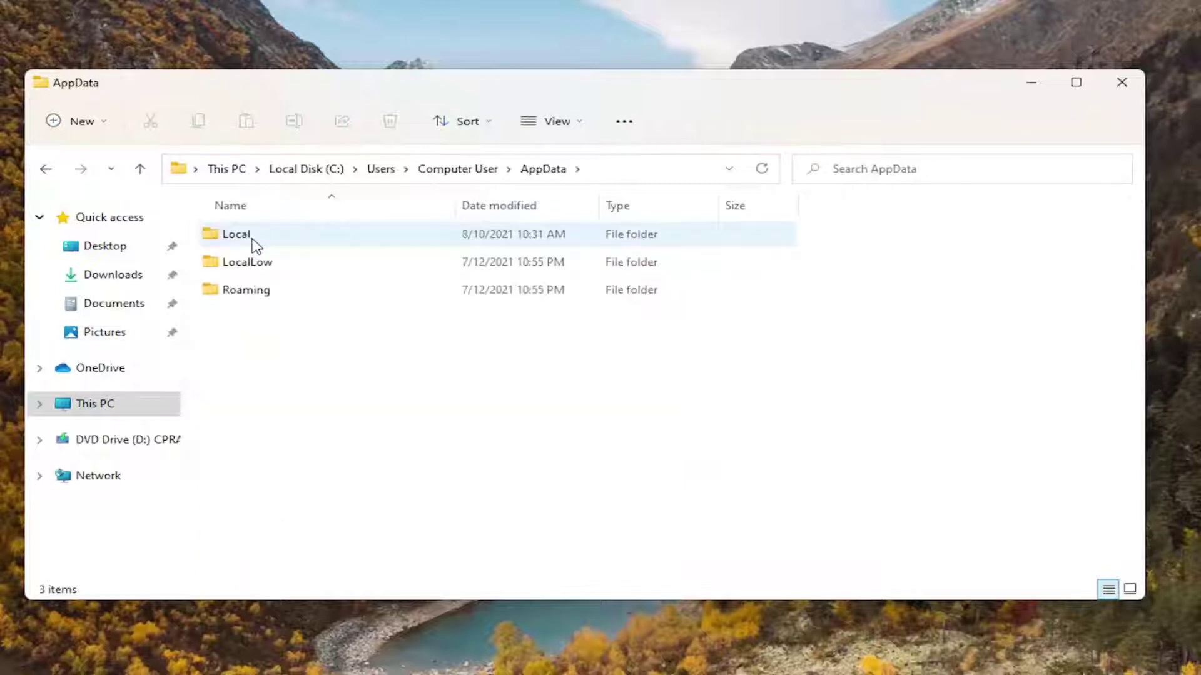
pyautogui.doubleClick(255, 240)
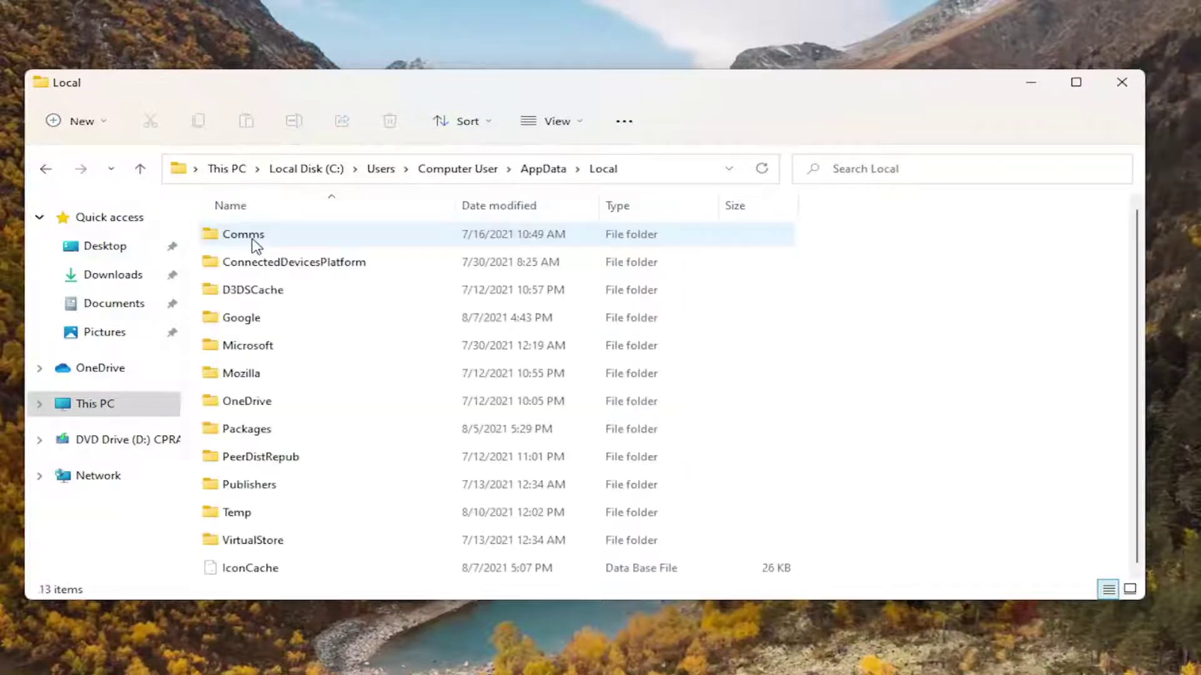
pyautogui.press('End')
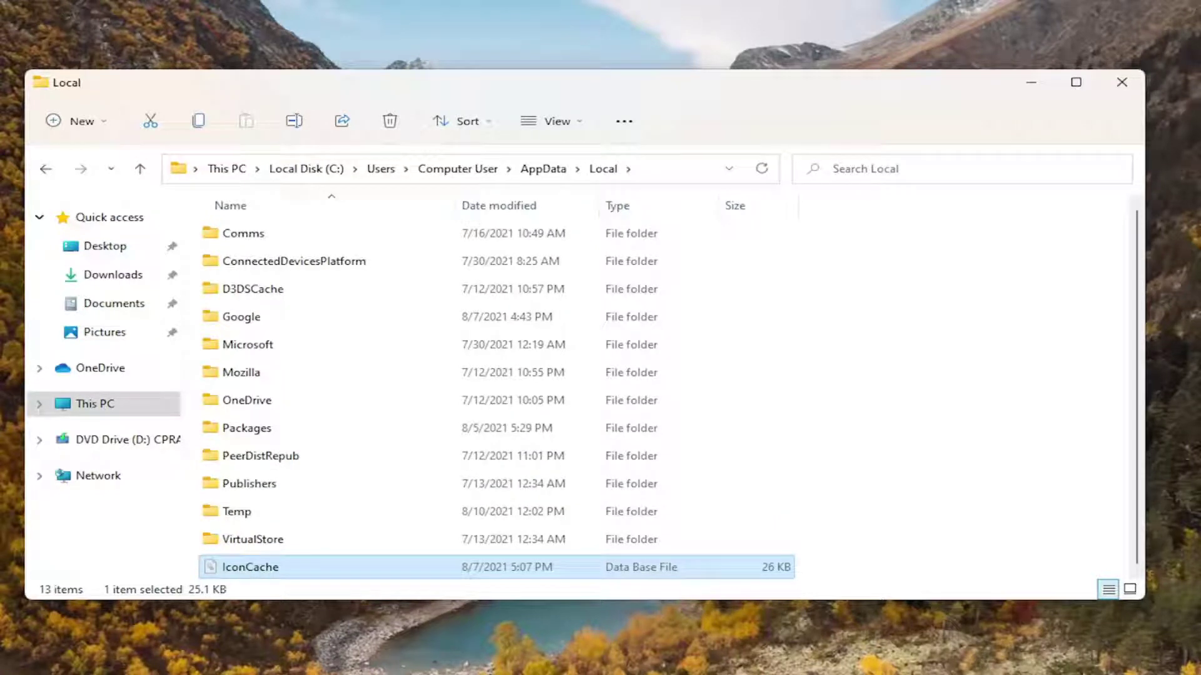
# - Delete IconCache from AppData\Local, leaving 12 items, and close File Explorer
pyautogui.rightClick(232, 568)
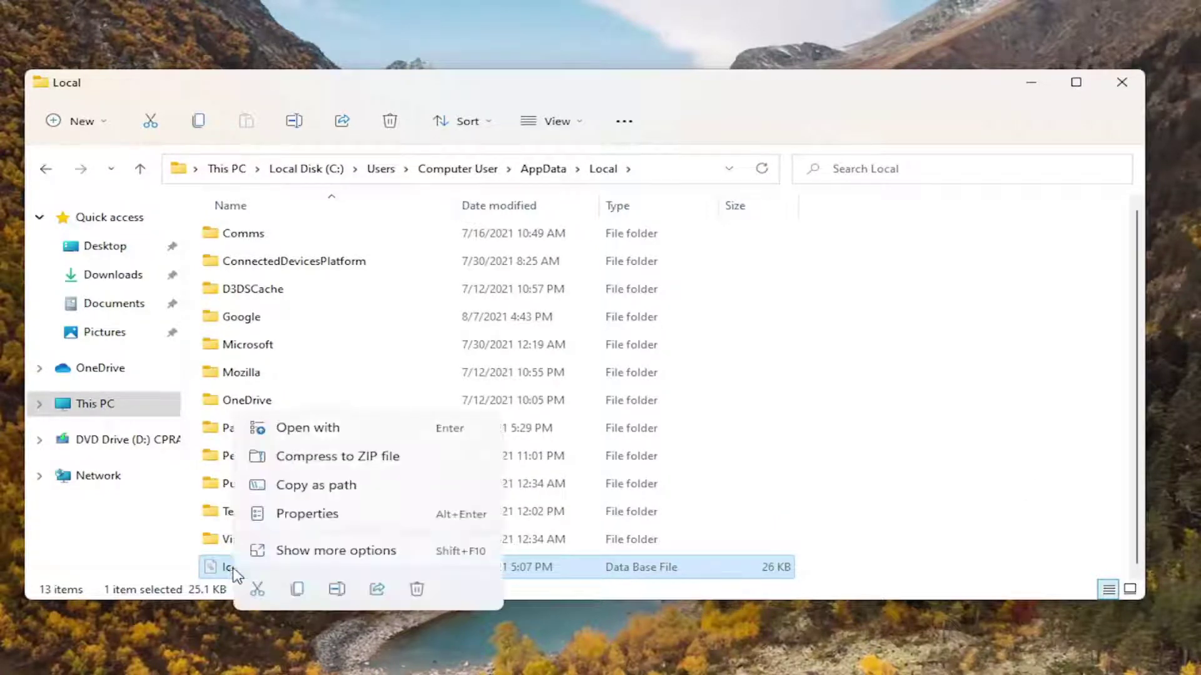
pyautogui.click(416, 590)
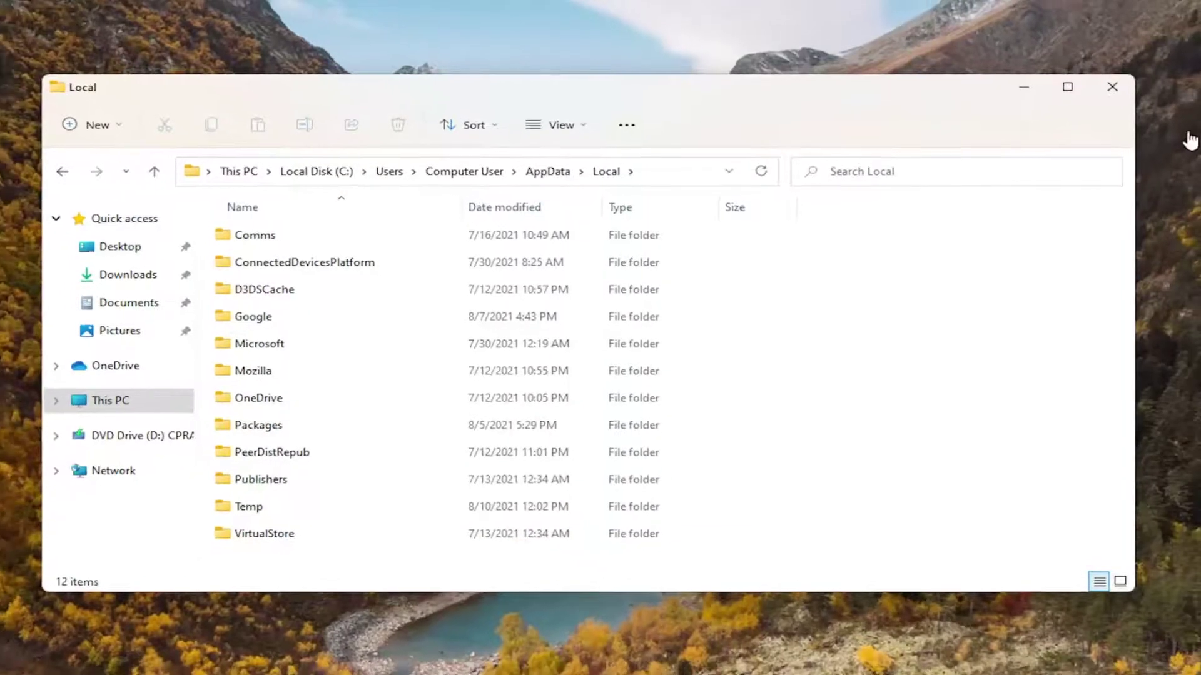
pyautogui.click(1121, 82)
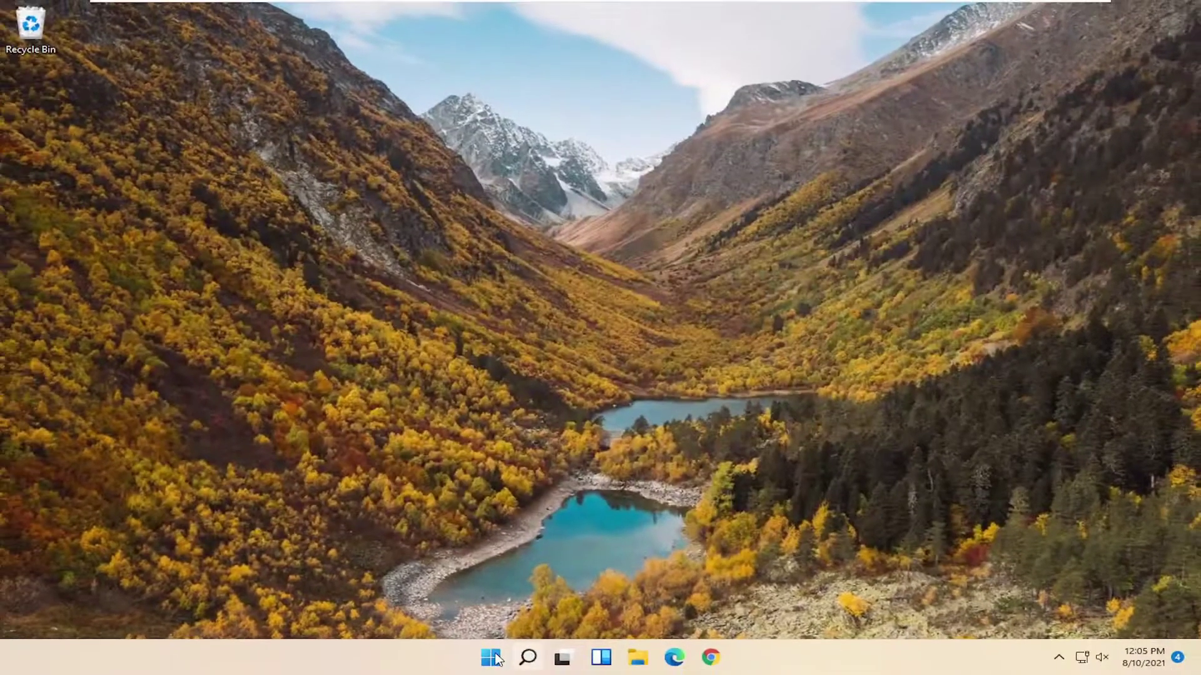
# - Open the Start button's power-user menu to reach the restart option
pyautogui.rightClick(490, 658)
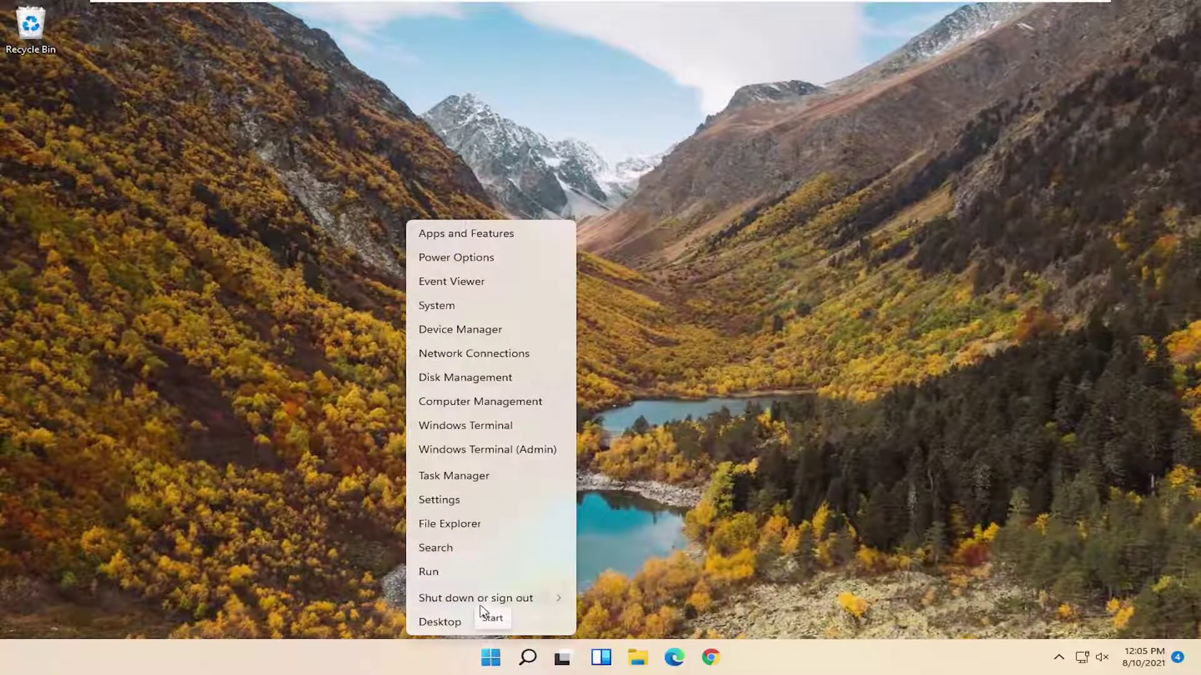